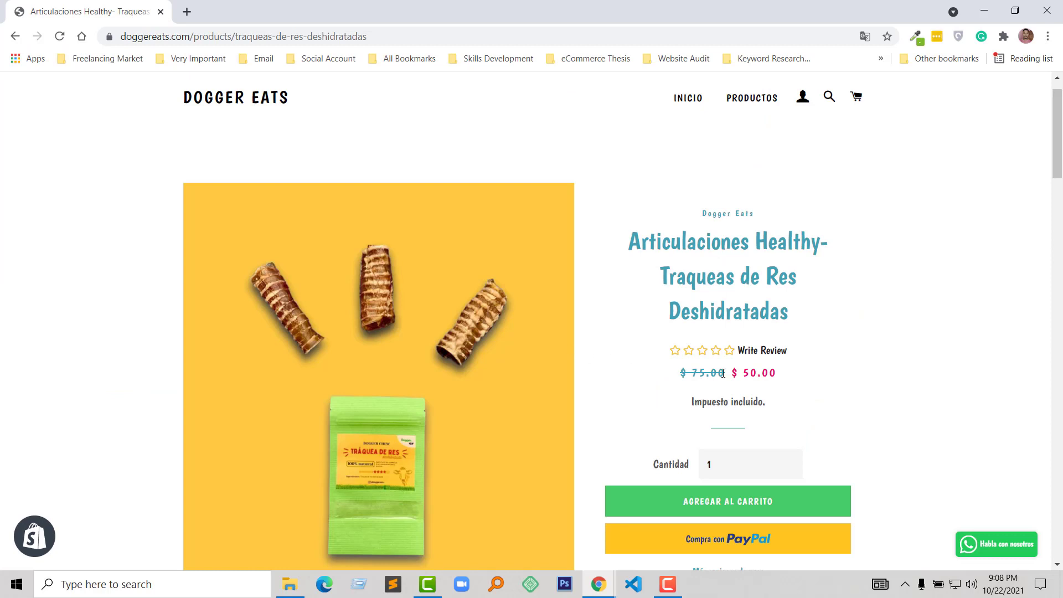
- From Online Store > Themes, choose Edit code in the Debut theme's Actions menu
scroll(780, 387, "down", 1)
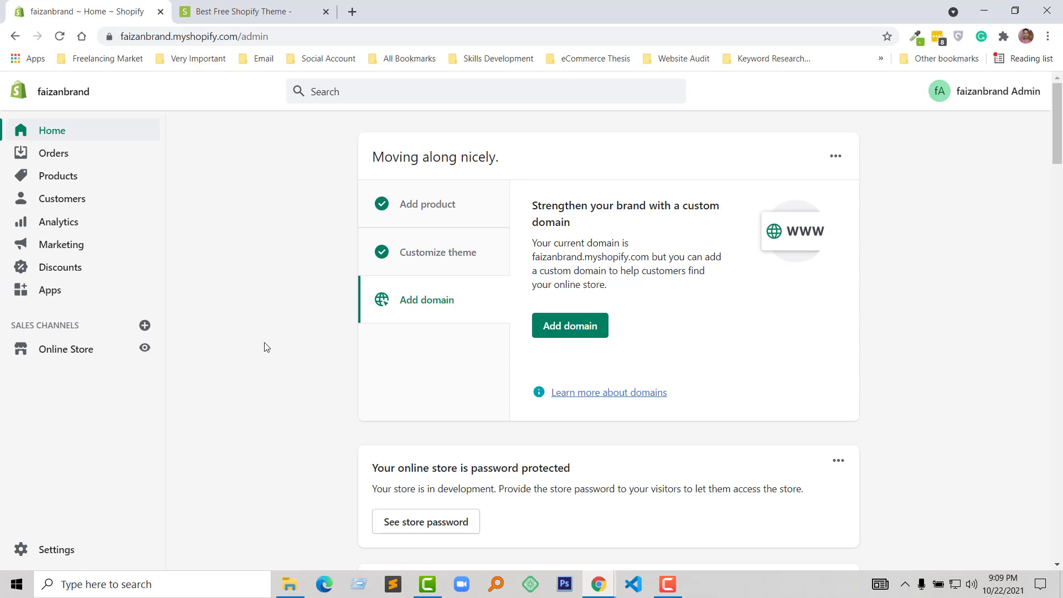
left_click(71, 354)
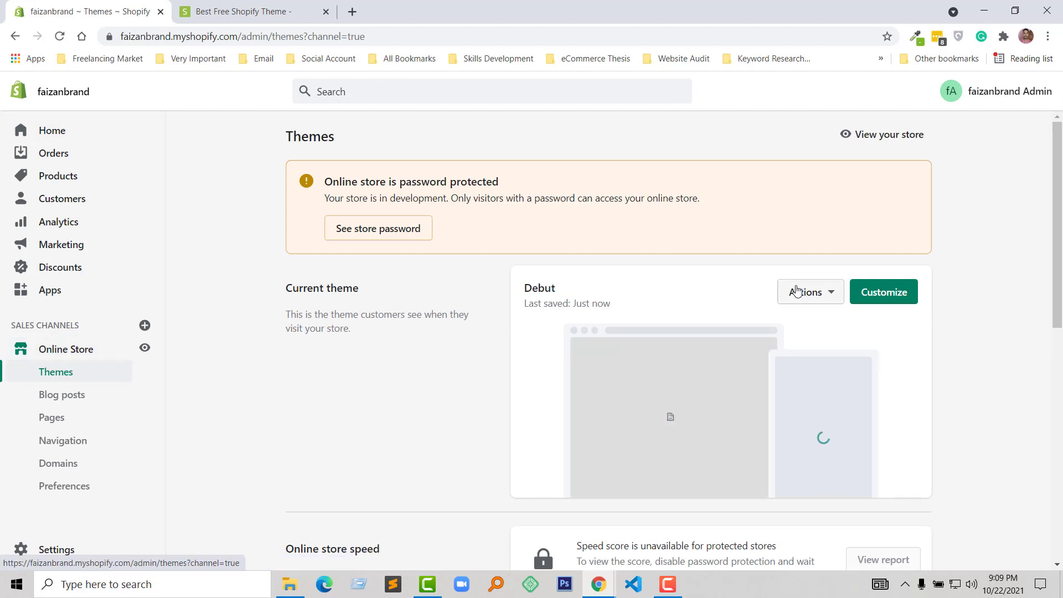
left_click(831, 293)
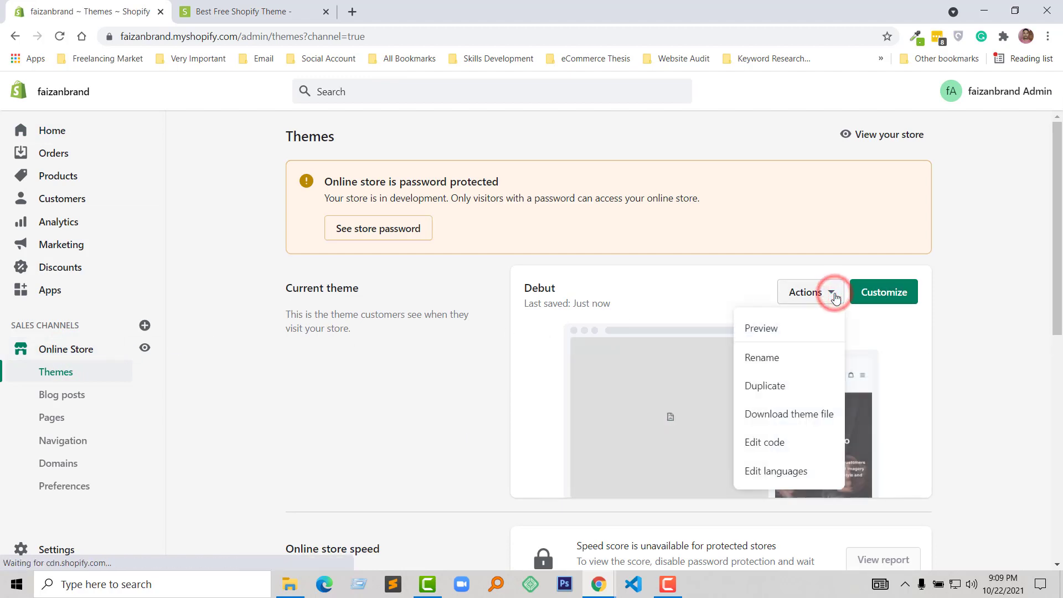
left_click(811, 441)
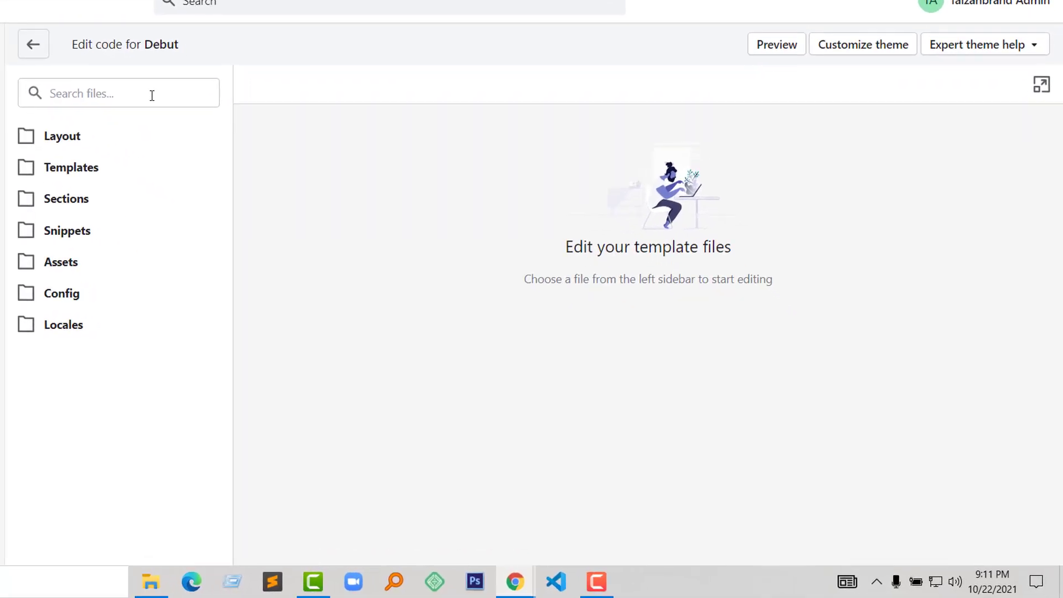
- Filter the theme files by 'cart' and open Sections/cart-template.liquid
left_click(151, 95)
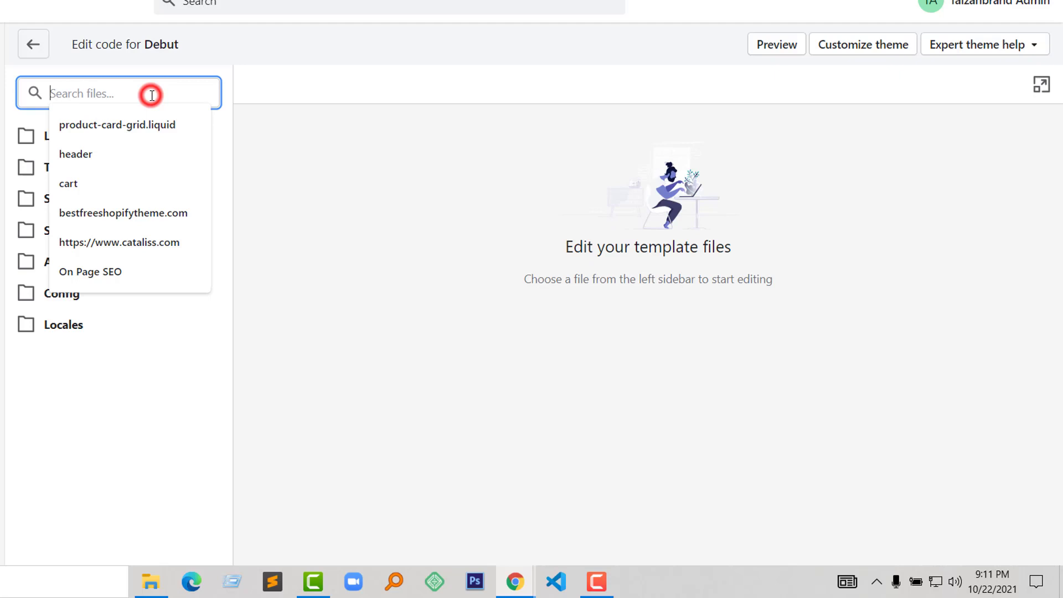
type("cart")
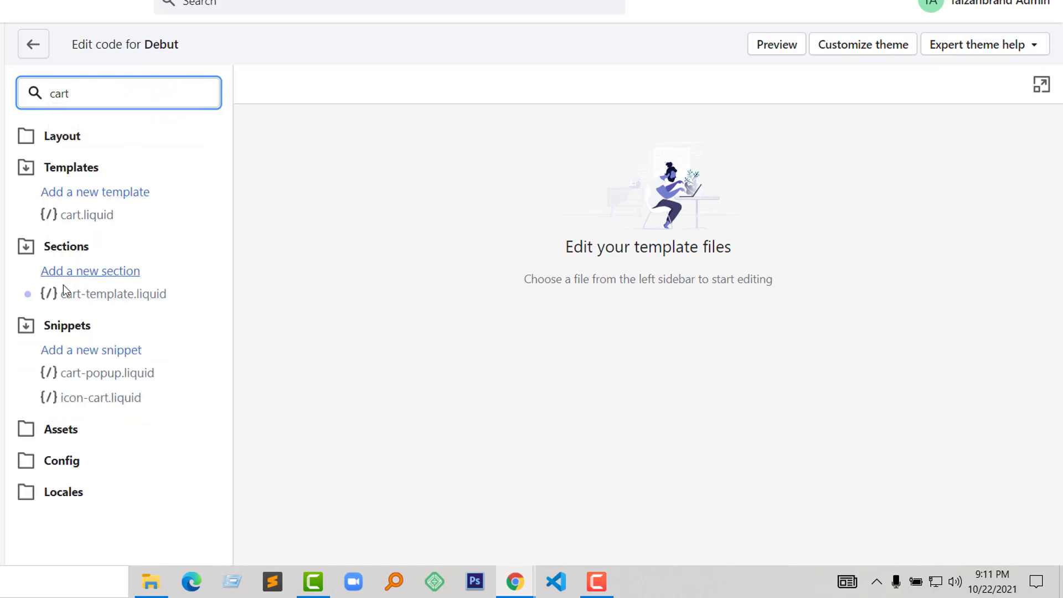
left_click(156, 297)
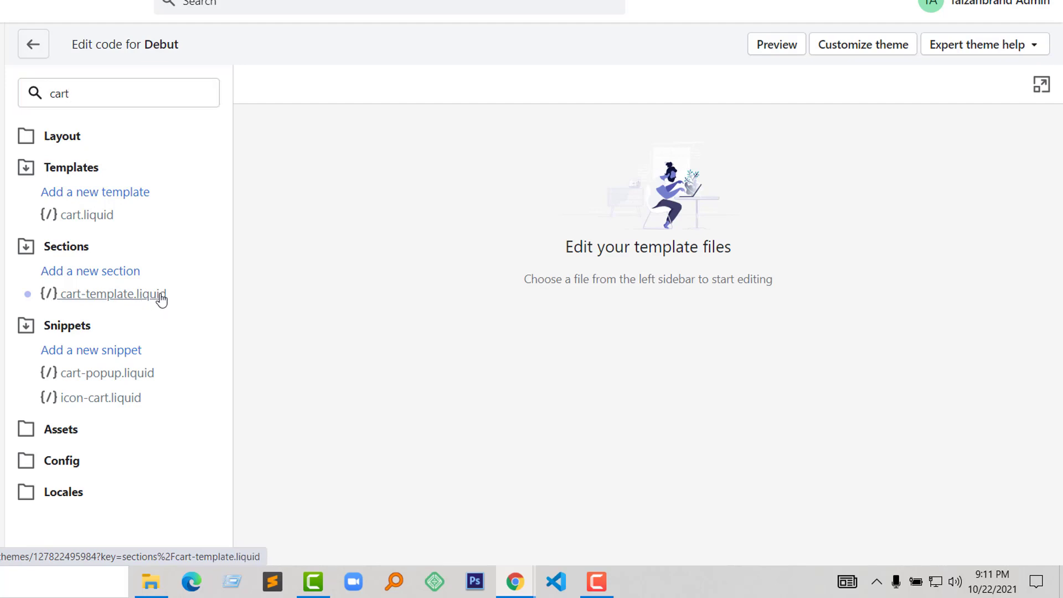
left_click(160, 298)
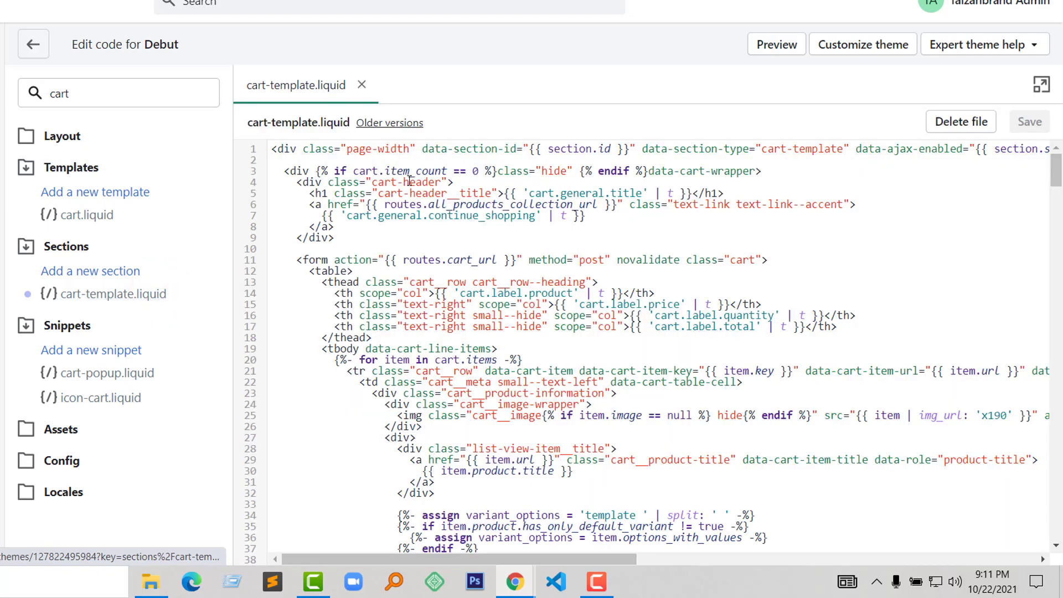
- Find additional_checkout_buttons in cart-template.liquid's code
left_click(883, 203)
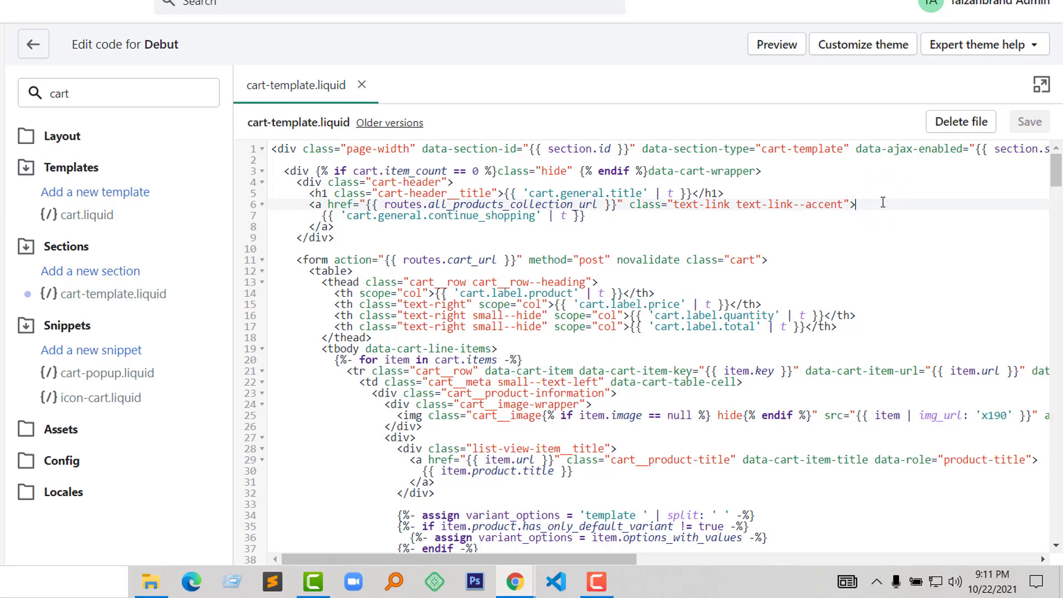
key("ctrl+f")
left_click(784, 161)
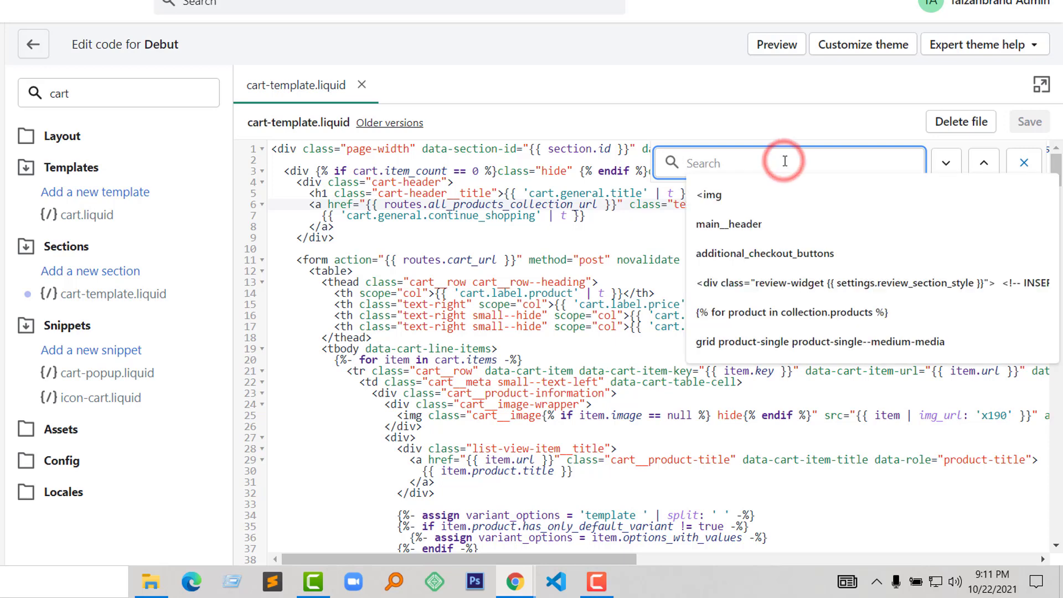
type("additional_checkout_buttons")
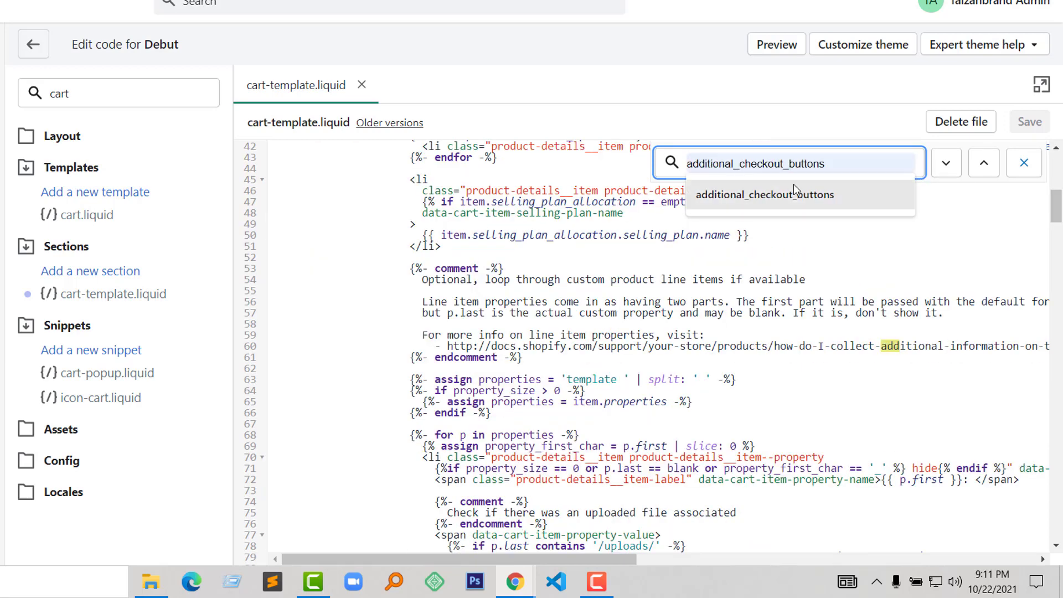
left_click(795, 191)
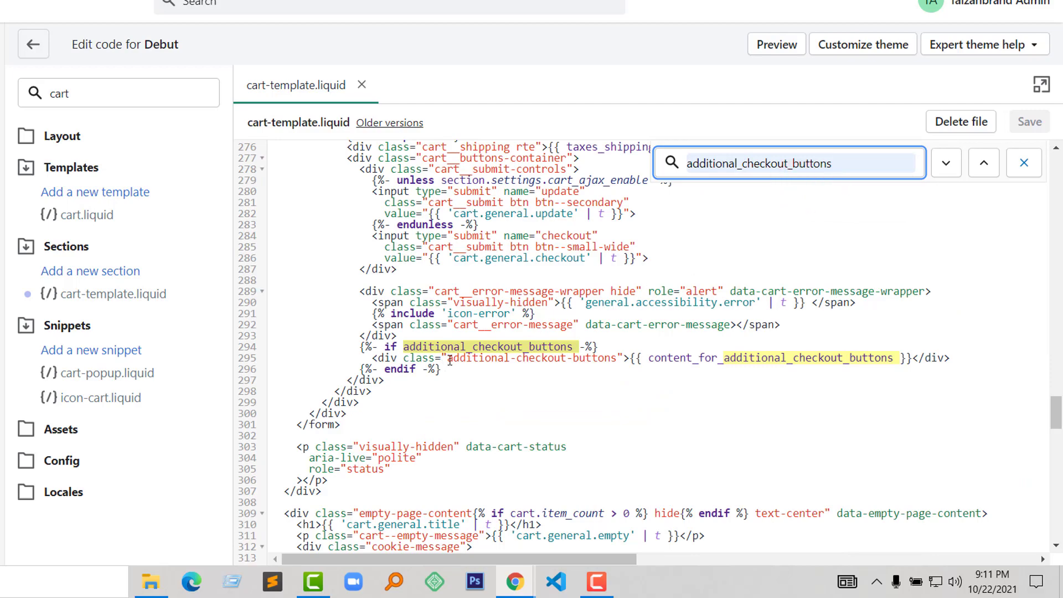
- Insert blank lines before the if block and after the endif line
left_click(451, 369)
left_click(420, 333)
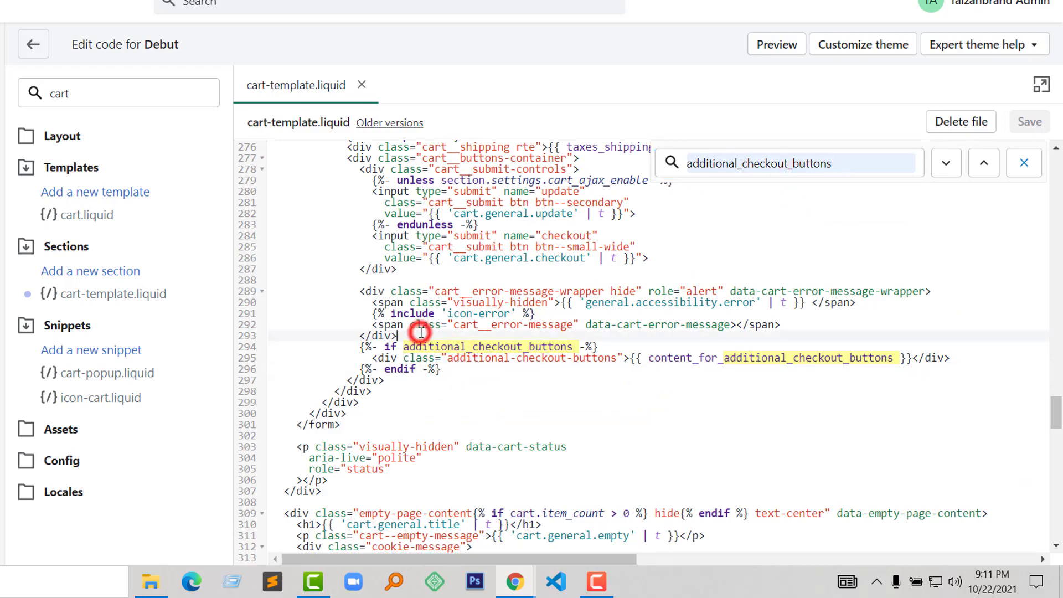
key("Return")
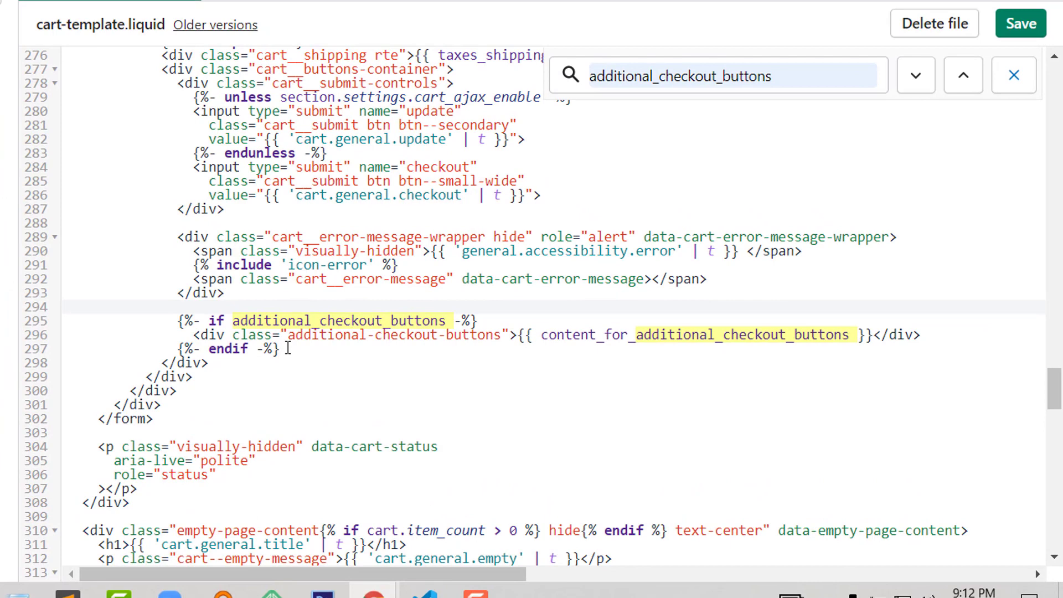
left_click(444, 379)
key("Return")
key("Return")
left_click(249, 303)
key("Return")
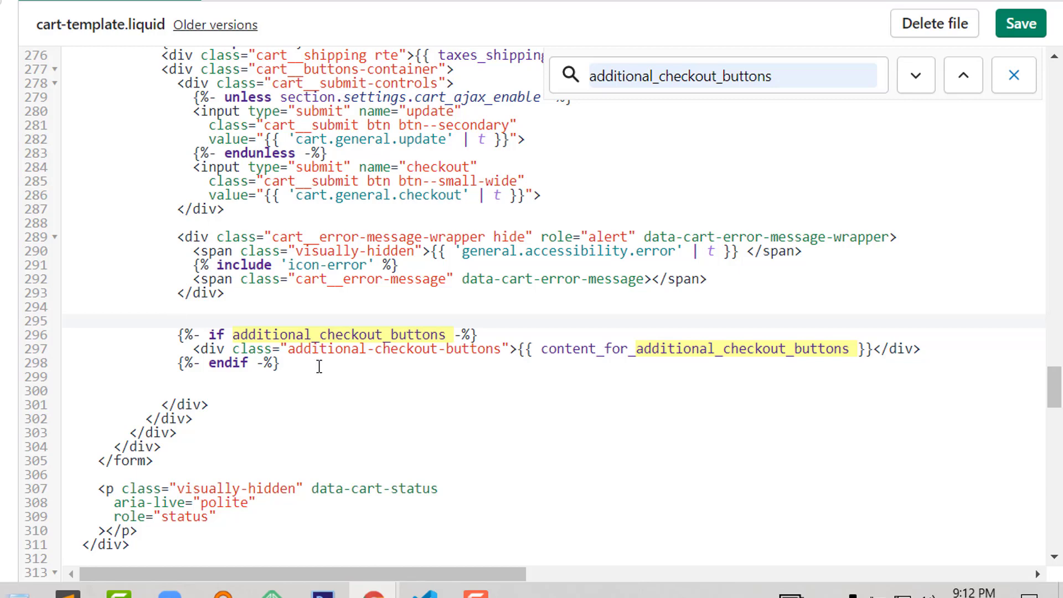
- Restore the accidentally deleted checkout buttons block and add two blank lines above it
left_click_drag(319, 366, 177, 335)
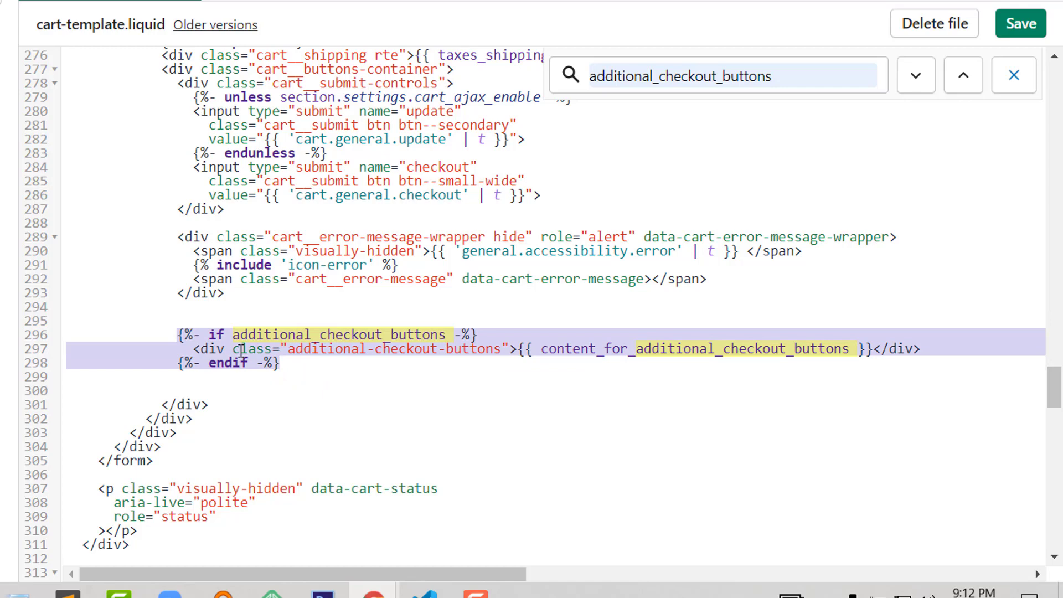
key("Delete")
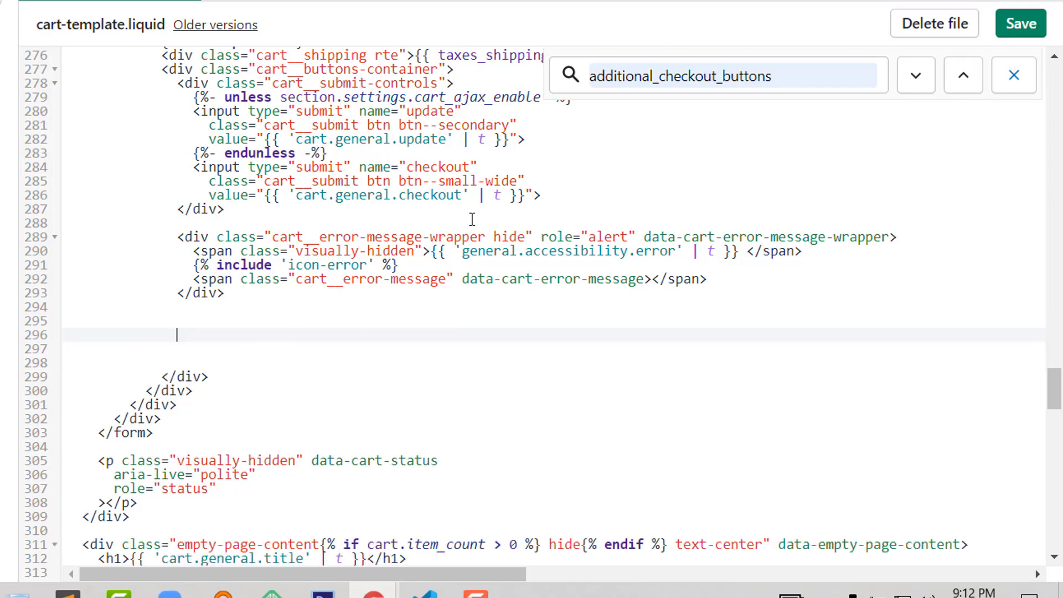
key("ctrl+z")
left_click(225, 288)
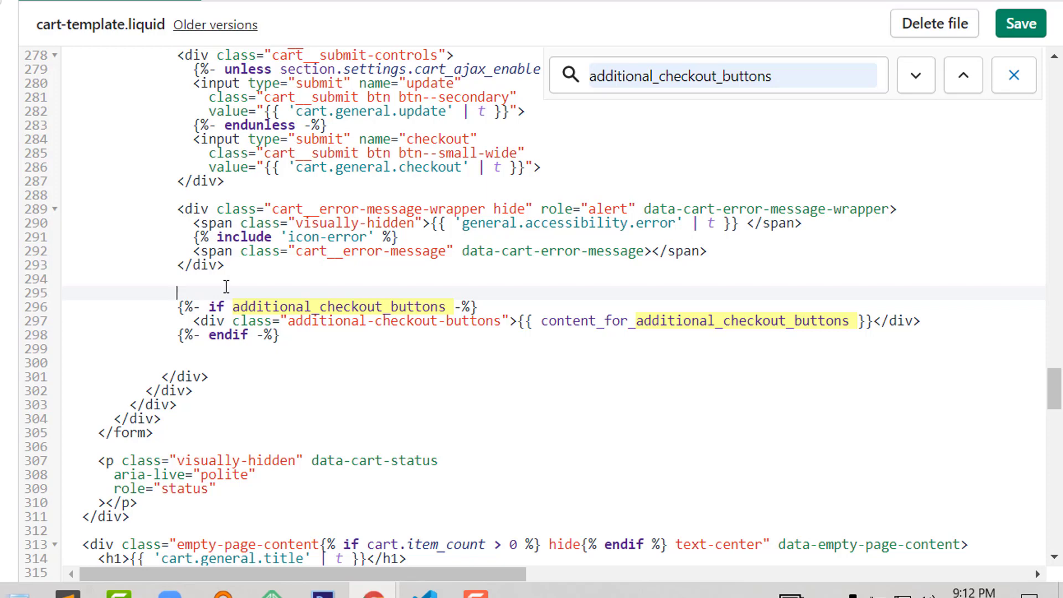
key("Return")
key("Return")
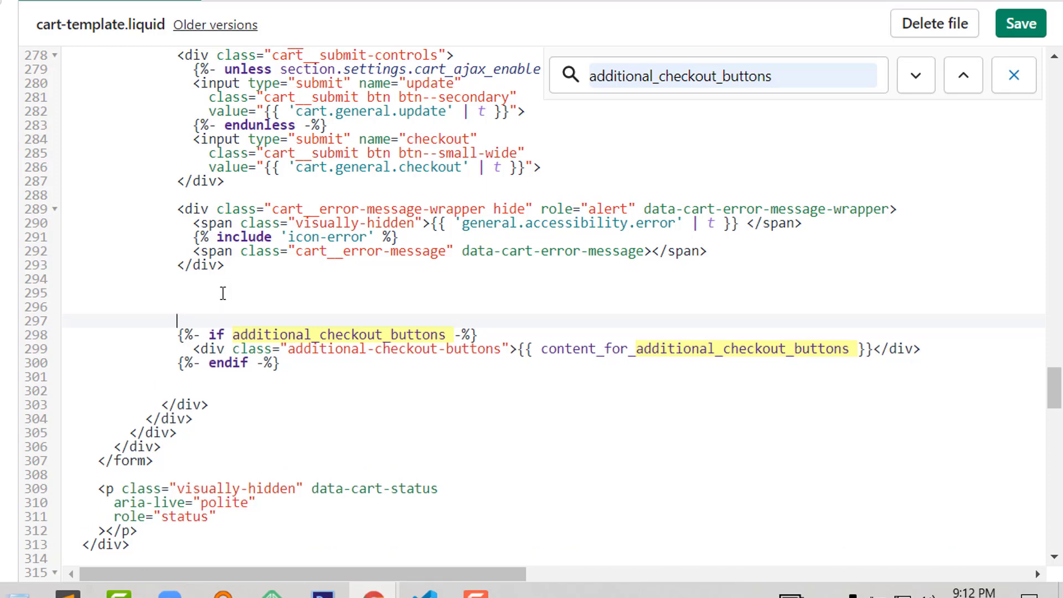
left_click(216, 303)
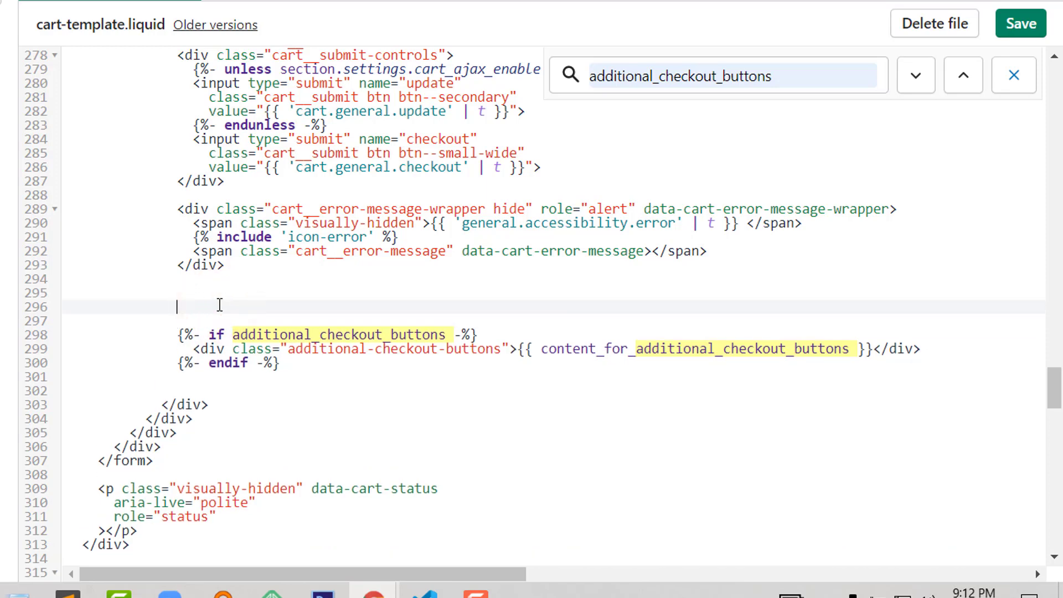
- Add the opening <!-- comment marker above the checkout buttons block
type("<")
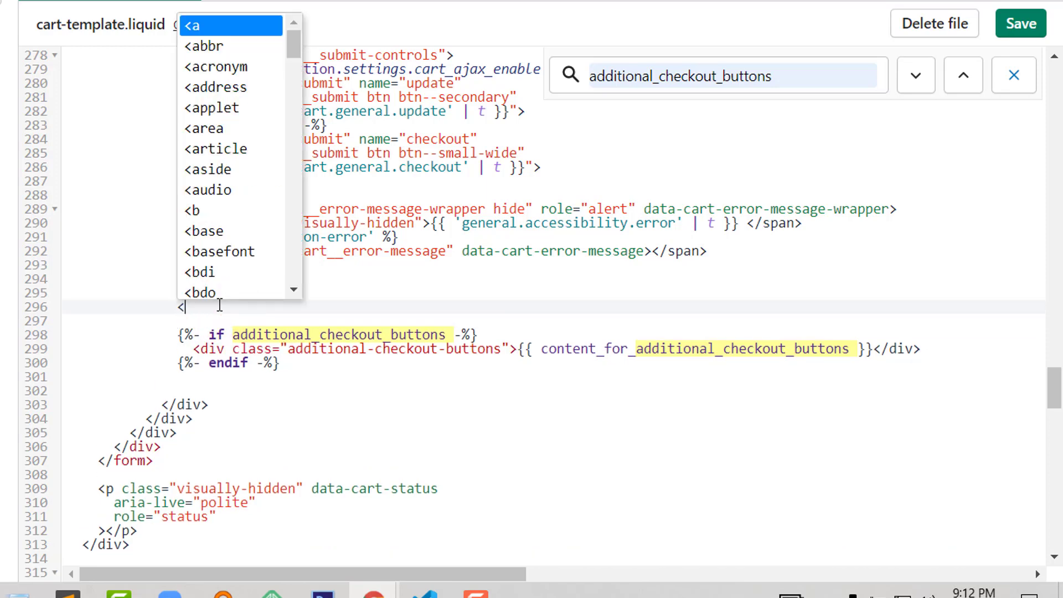
type("!----")
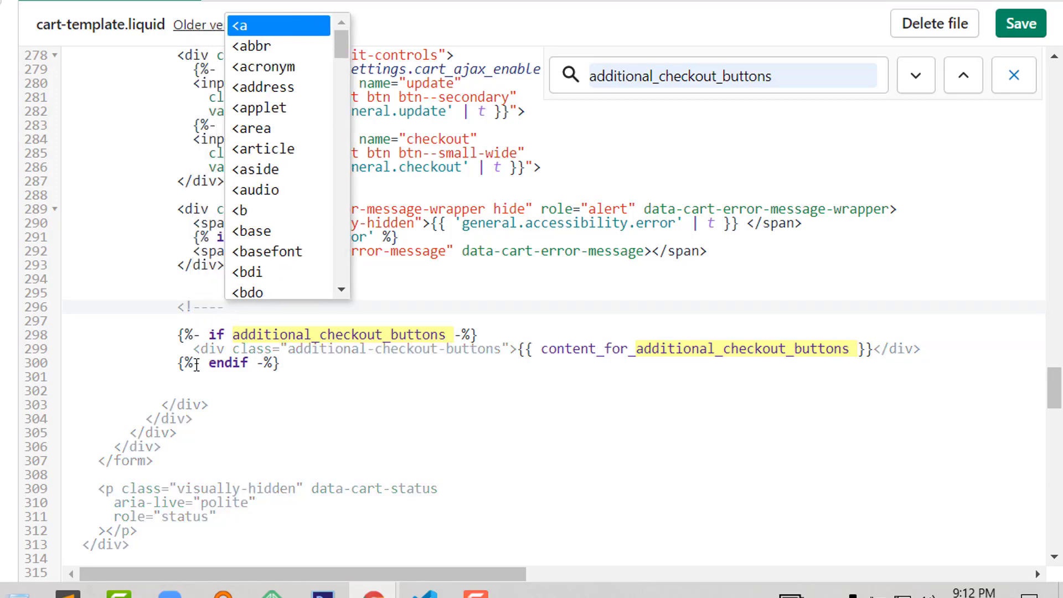
left_click(195, 384)
key("Return")
key("Return")
- Add an indented ---- closing comment marker below endif and save cart-template.liquid
key("Up")
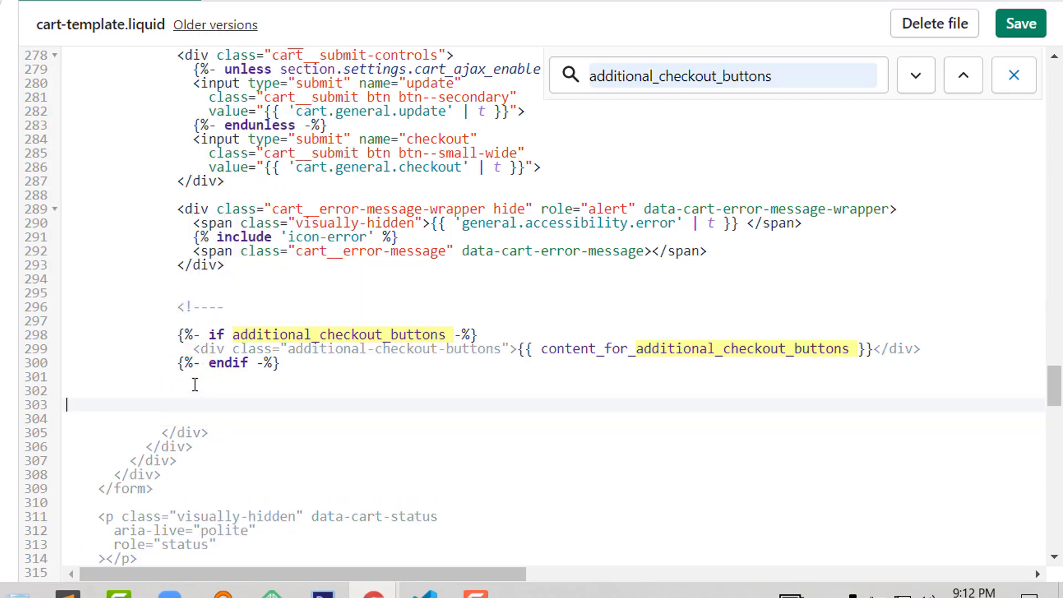
key("Up")
key("Tab")
key("Tab")
key("Tab")
key("Tab")
type("-")
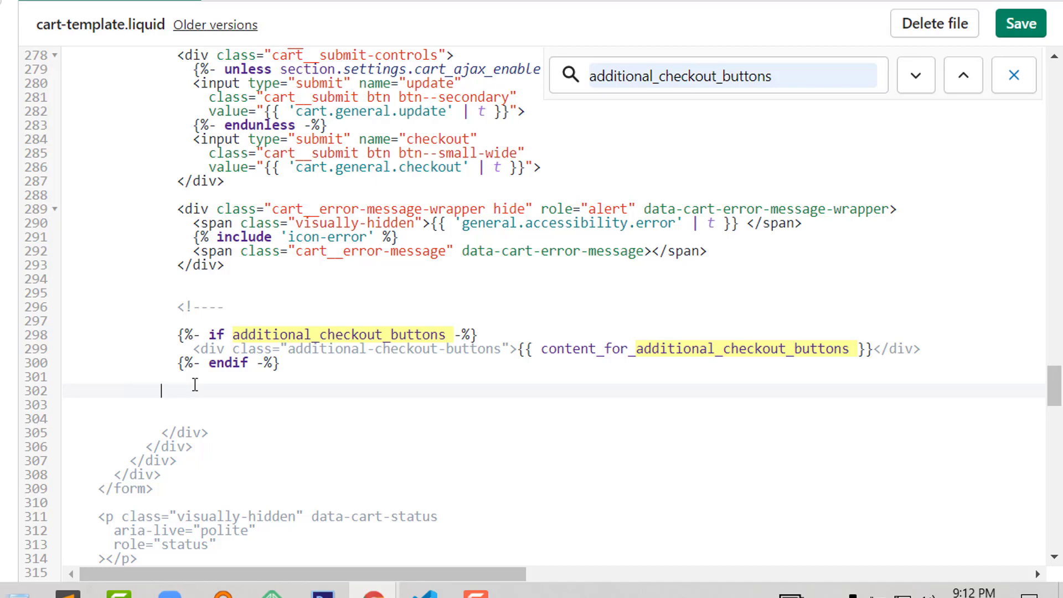
type("---")
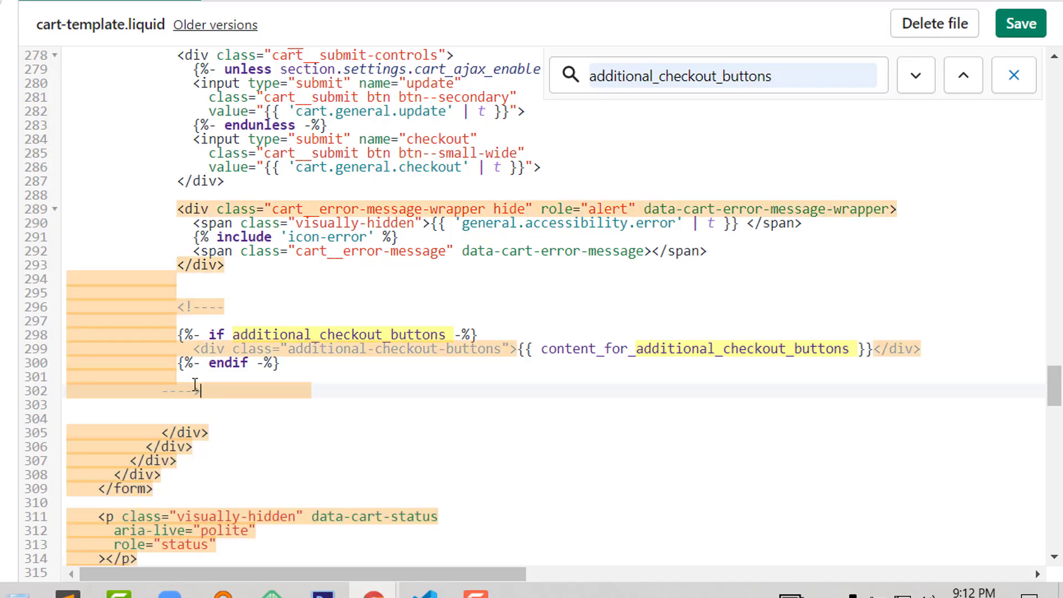
left_click(309, 404)
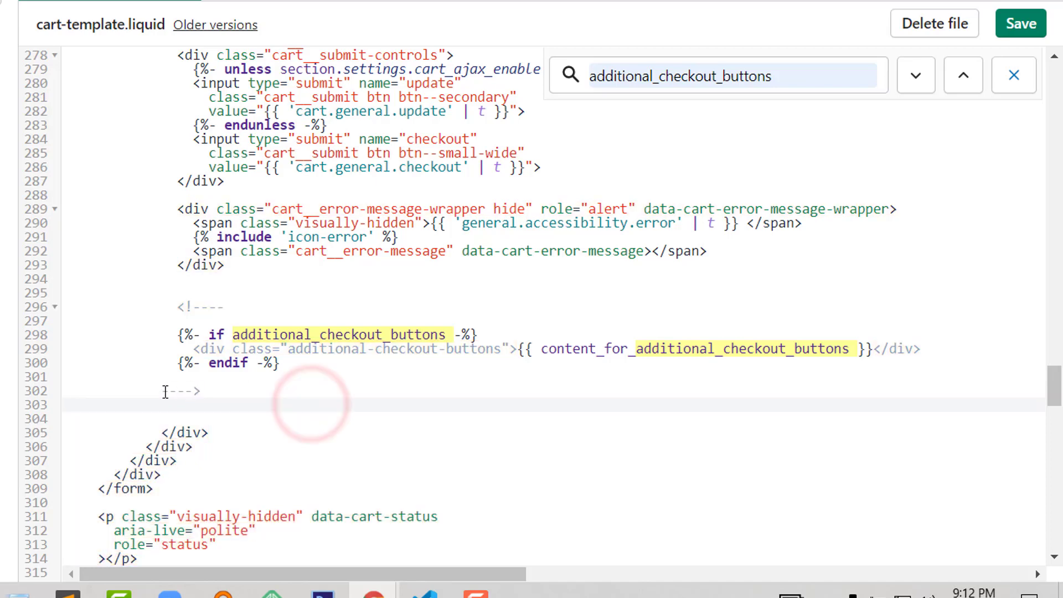
left_click(161, 391)
key("Tab")
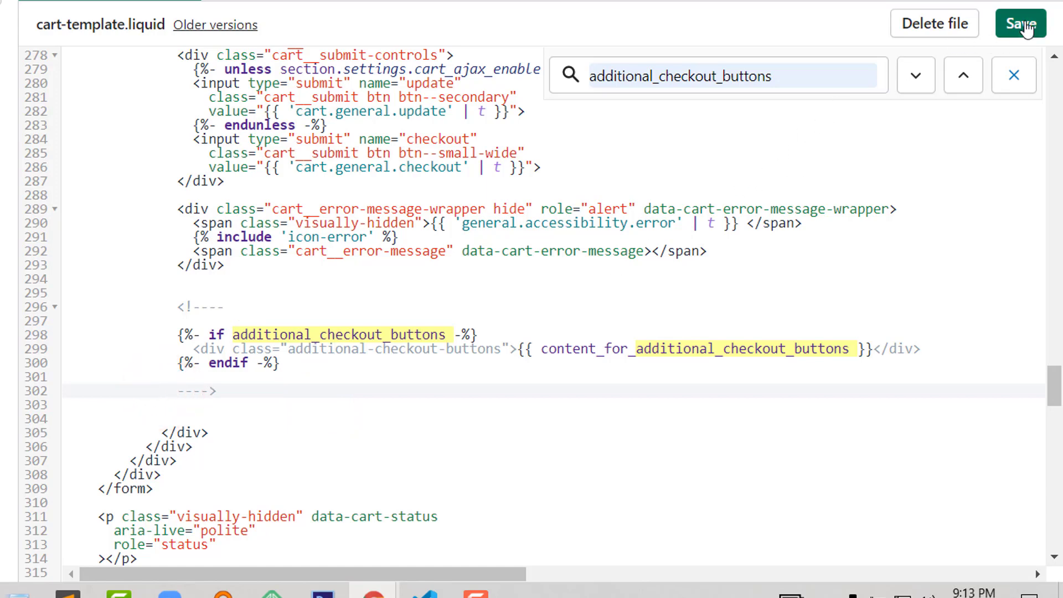
left_click(1023, 27)
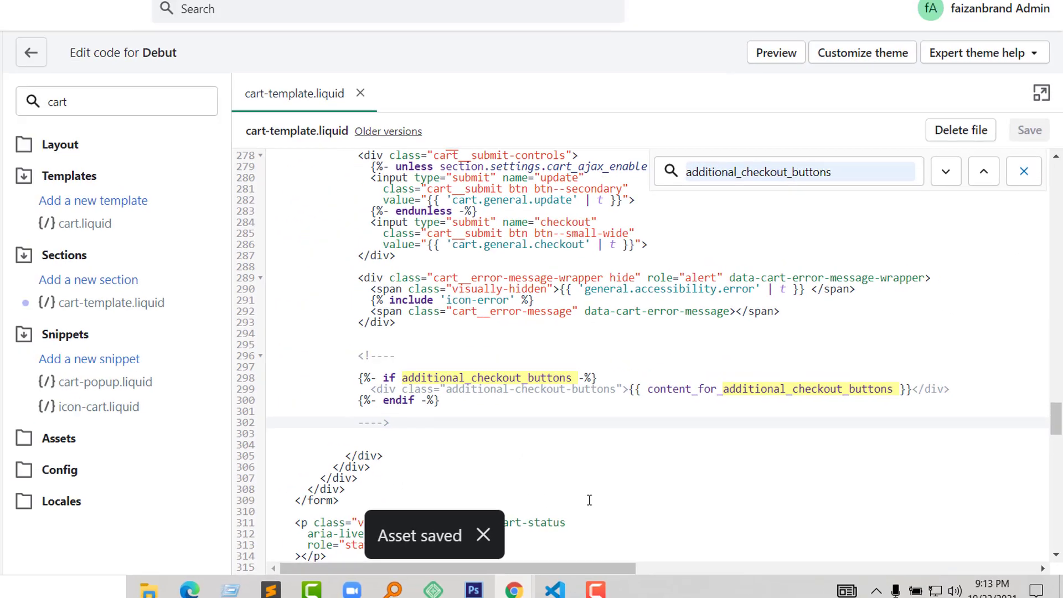
left_click(589, 500)
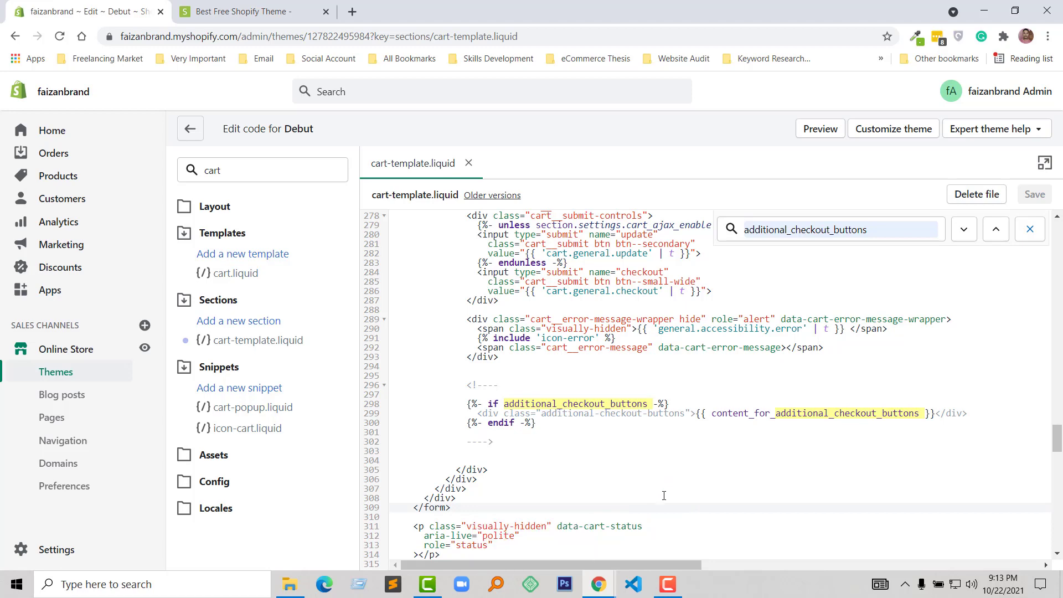
mouse_move(598, 583)
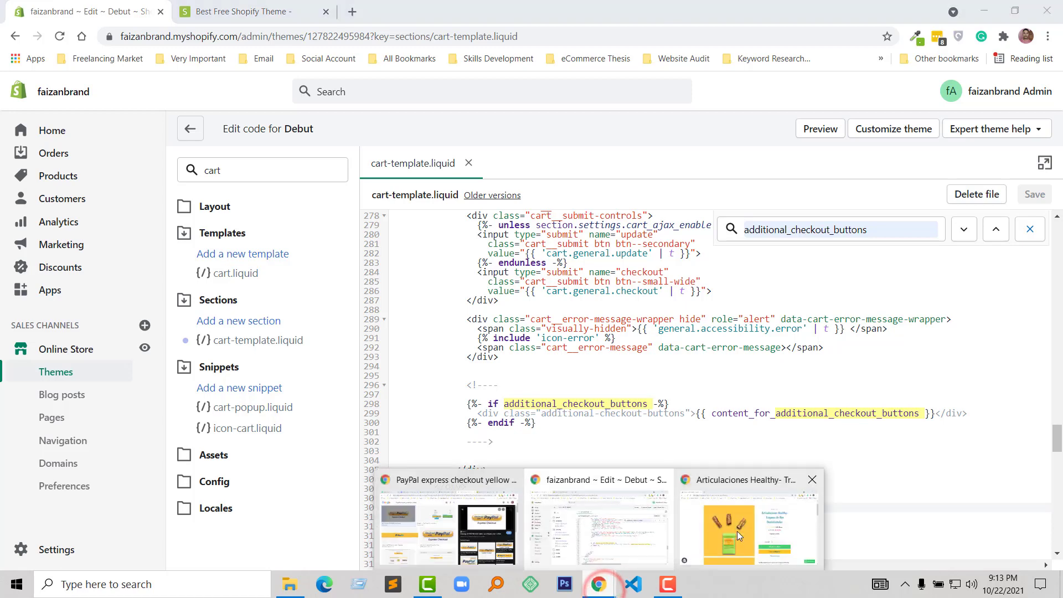
- Reload the doggereats.com product page to confirm the PayPal button is gone
left_click(736, 530)
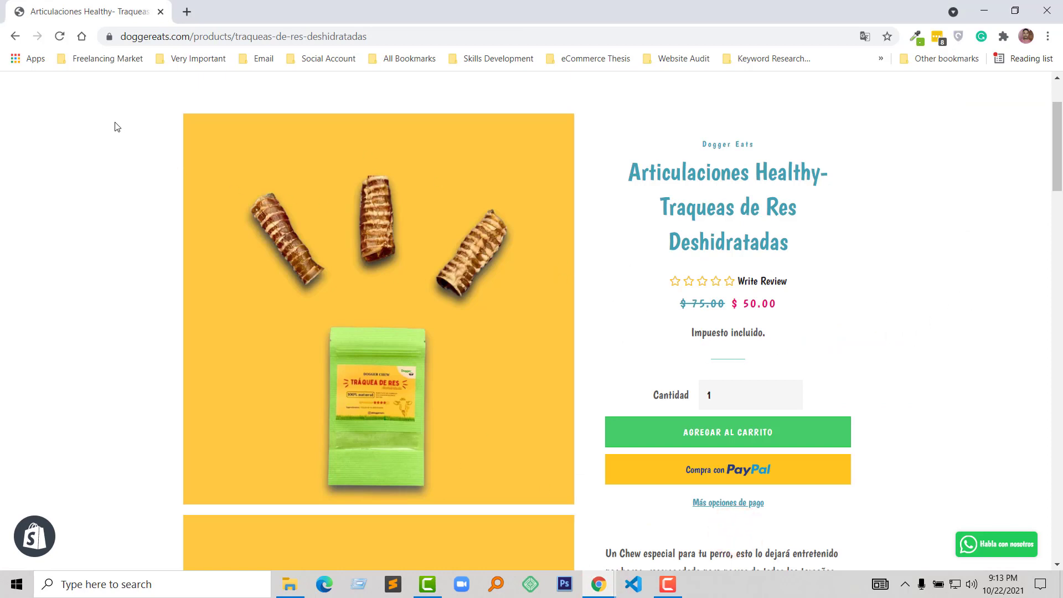
left_click(60, 37)
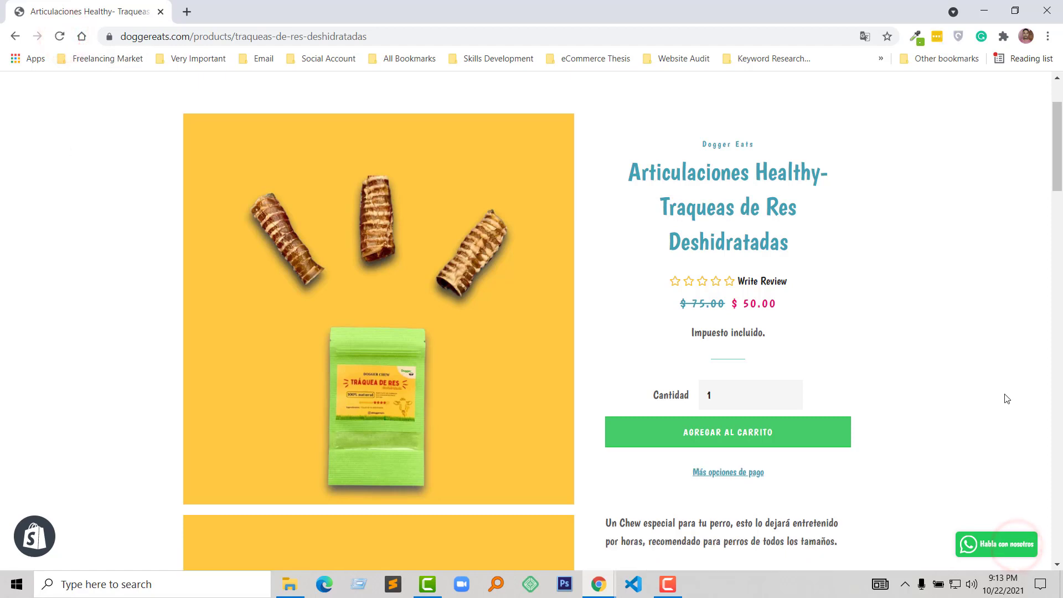